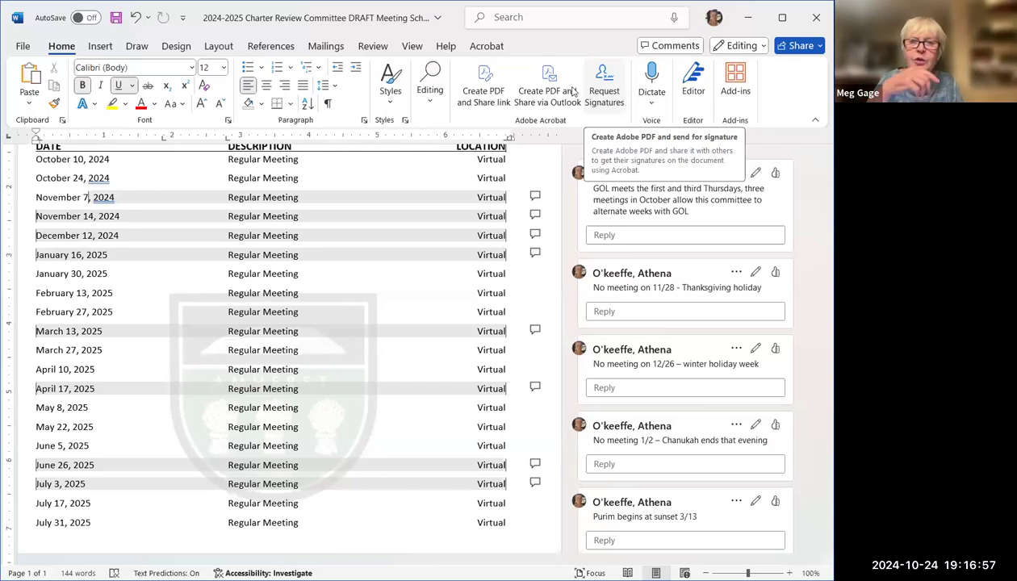
Enlarge the schedule to 130% and look through the meeting dates down to July 31, 2025.
ctrl+scroll(323, 255, up, 3)
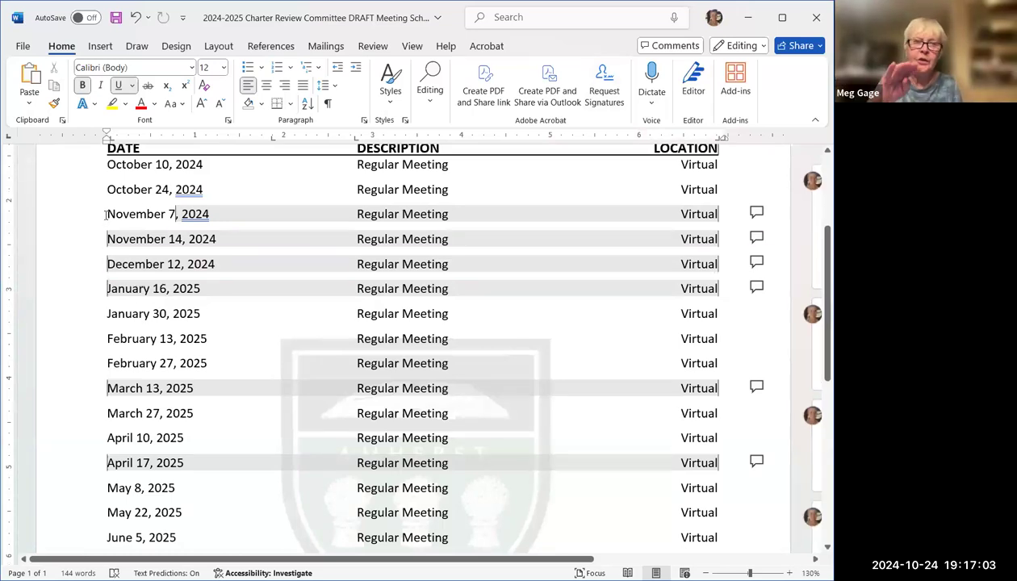
click(107, 239)
click(217, 321)
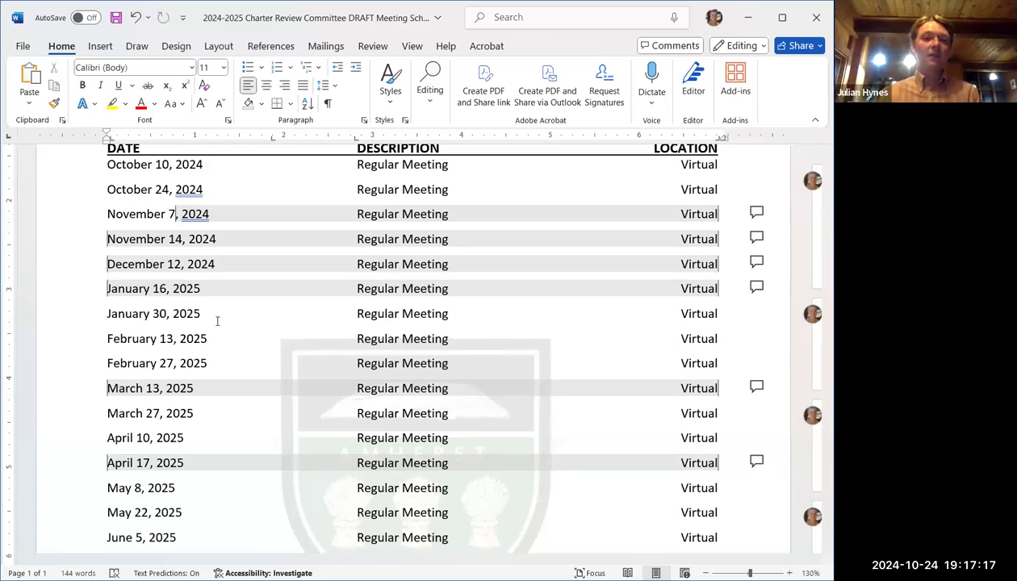
scroll(217, 321, down, 5)
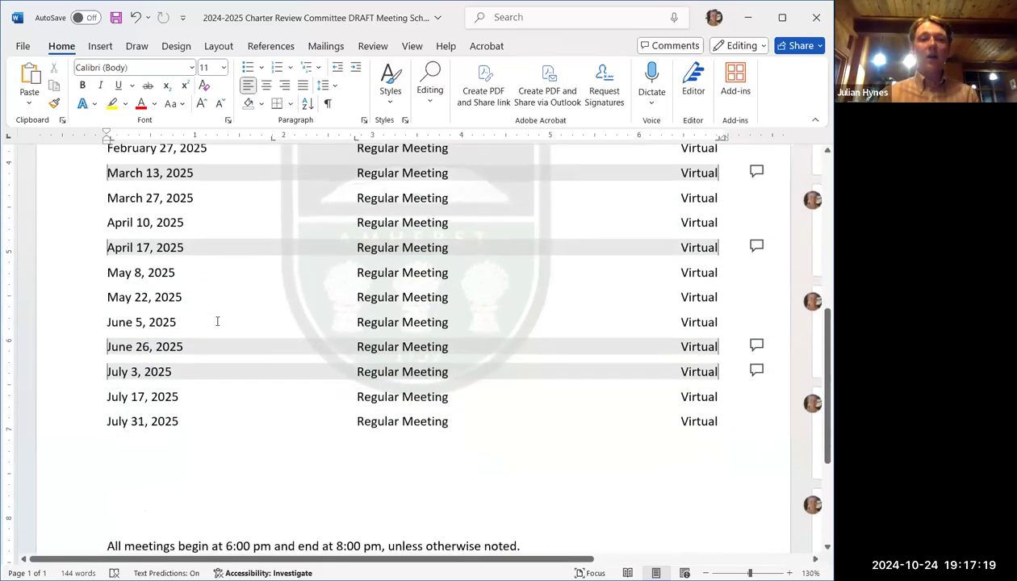
scroll(218, 321, up, 4)
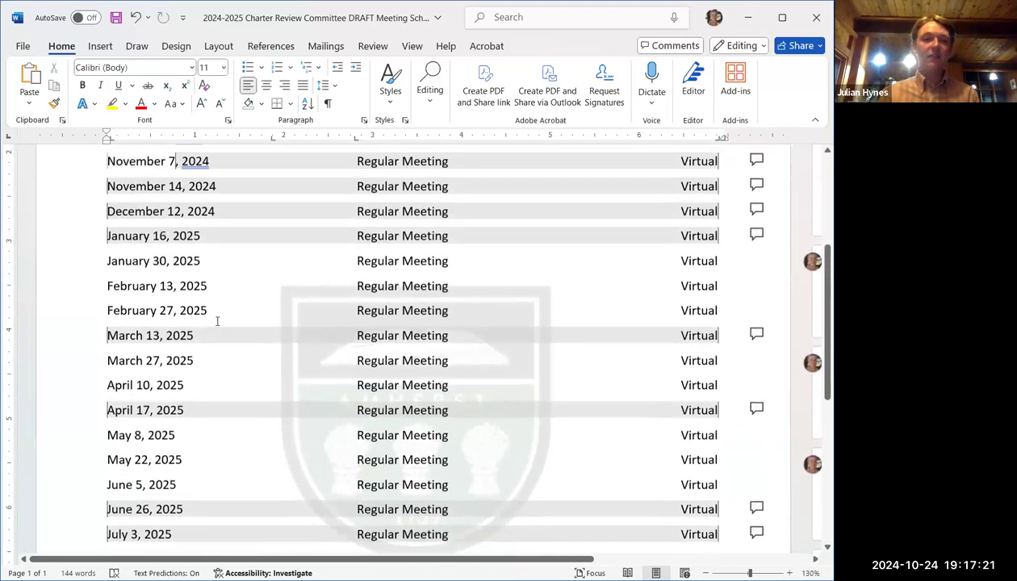
scroll(217, 322, up, 2)
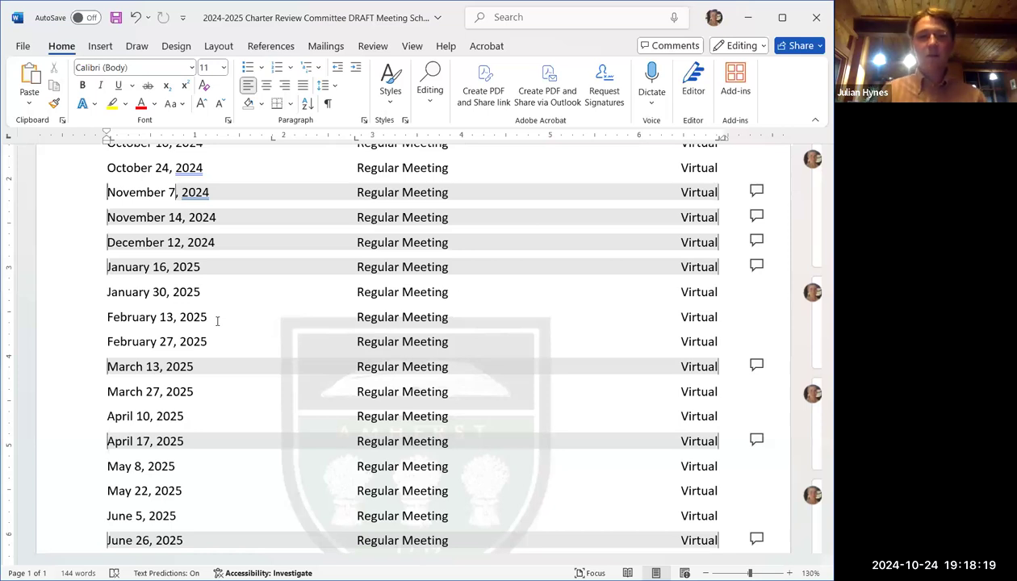
Insert a new line dated November 21, 2024 above the December 12, 2024 meeting.
click(106, 242)
text(November 21,)
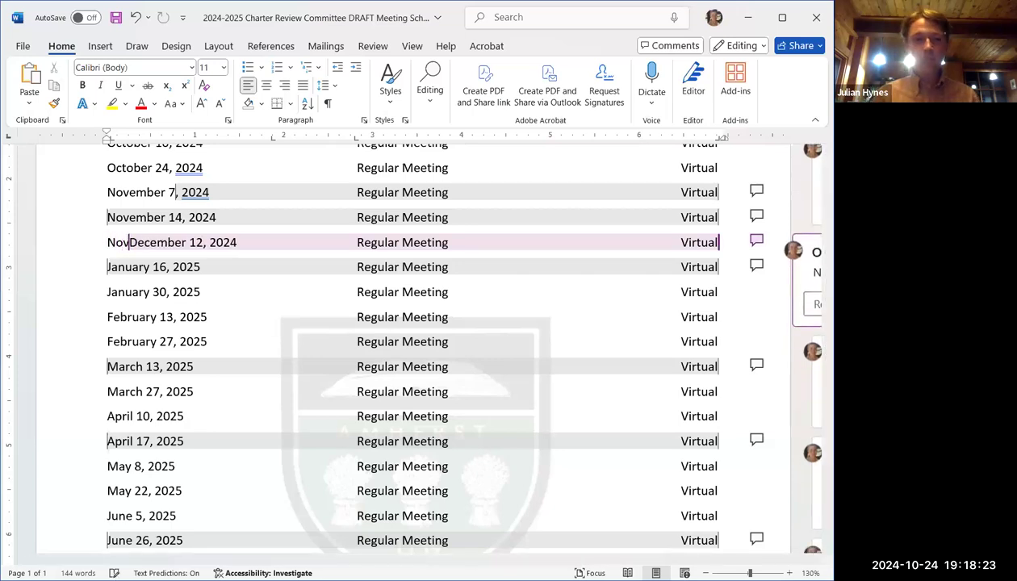
text( 2024)
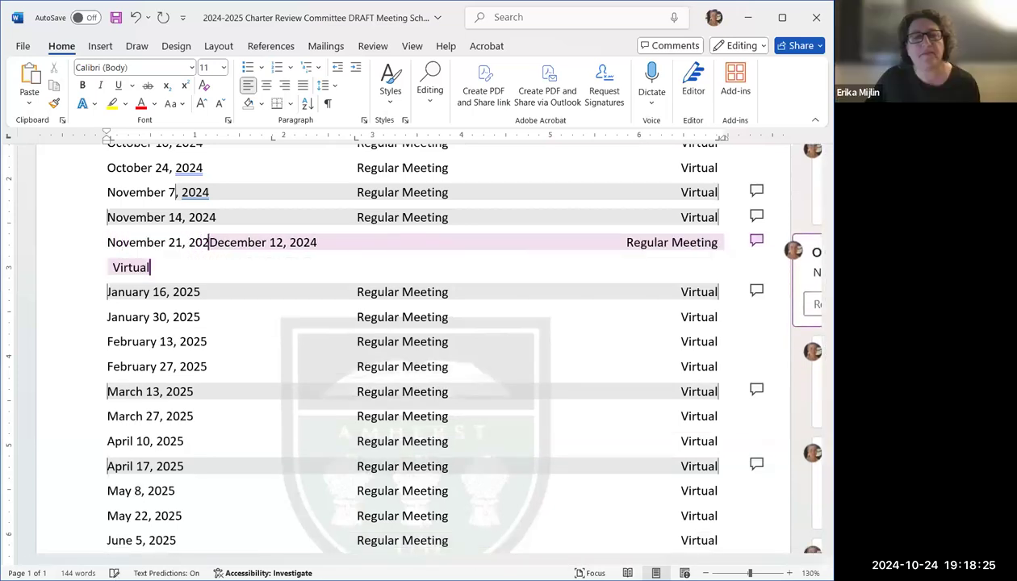
key(Return)
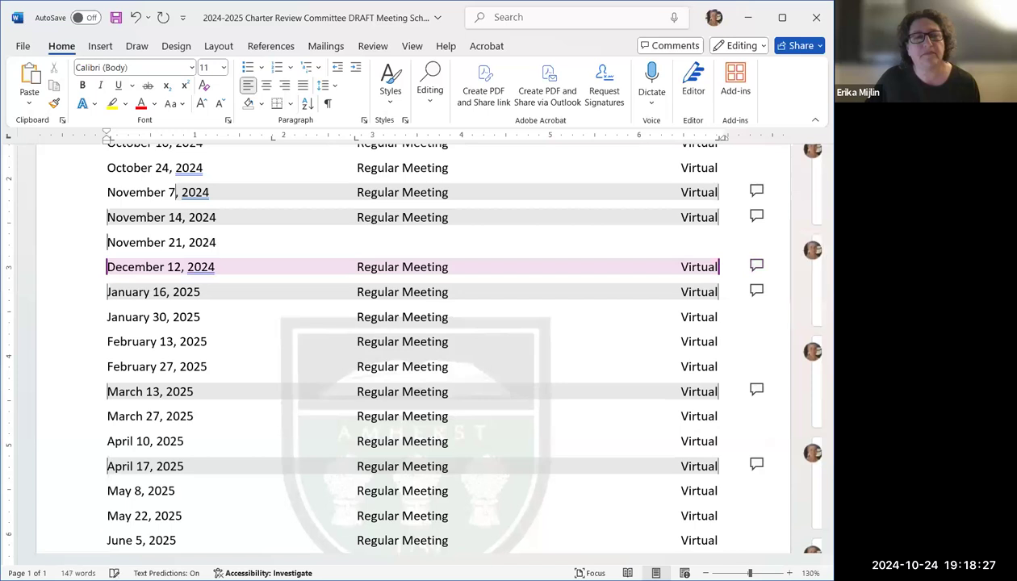
Enter Regular Meeting as the description of the November 21, 2024 line, aligned with the description column.
key(Up)
key(End)
key(Tab)
key(Tab)
text(Regular Meeting)
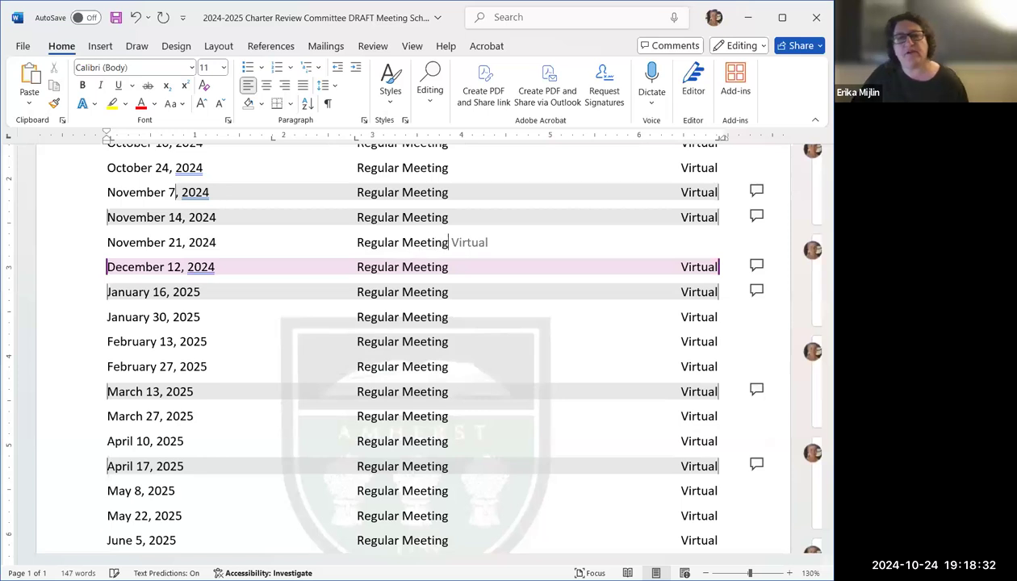
key(Tab)
key(Tab)
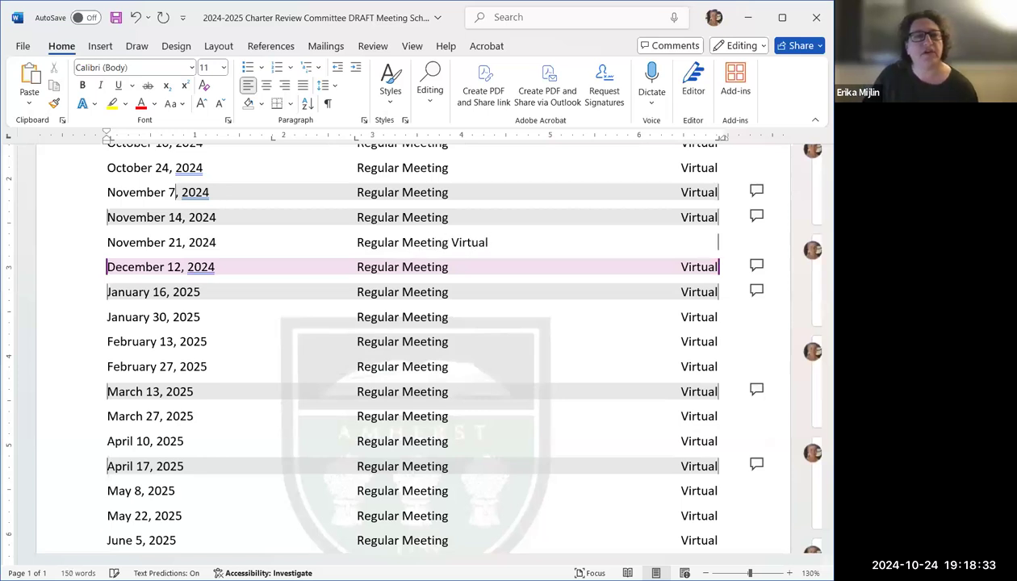
key(BackSpace)
key(BackSpace)
key(BackSpace)
key(BackSpace)
key(BackSpace)
key(BackSpace)
key(BackSpace)
key(BackSpace)
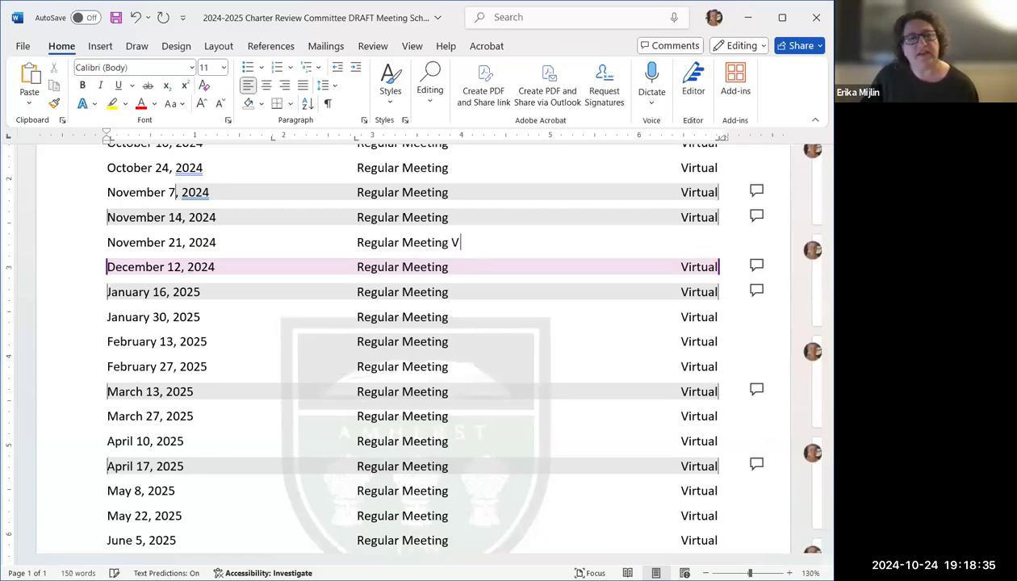
Enter Virtual as the location of the November 21, 2024 meeting, aligned with the location column.
key(Tab)
text(Virtu)
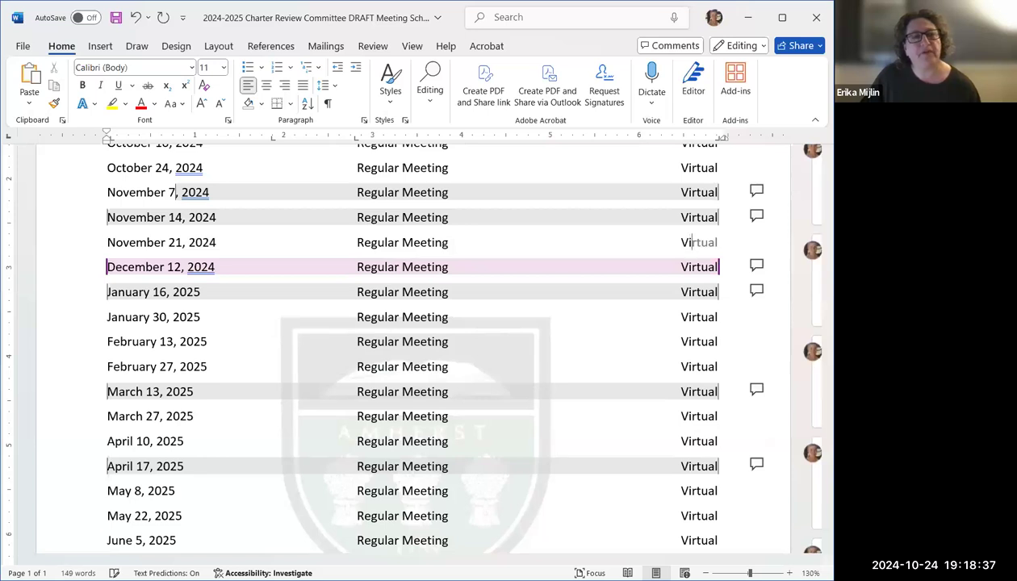
text(al)
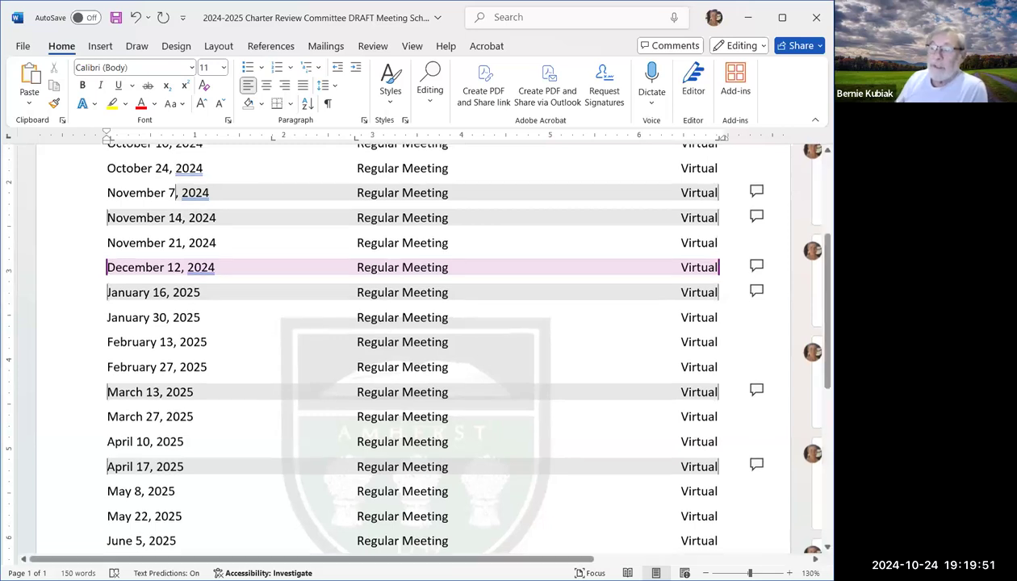
Delete the November 14, 2024 meeting line from the schedule.
scroll(413, 347, up, 2)
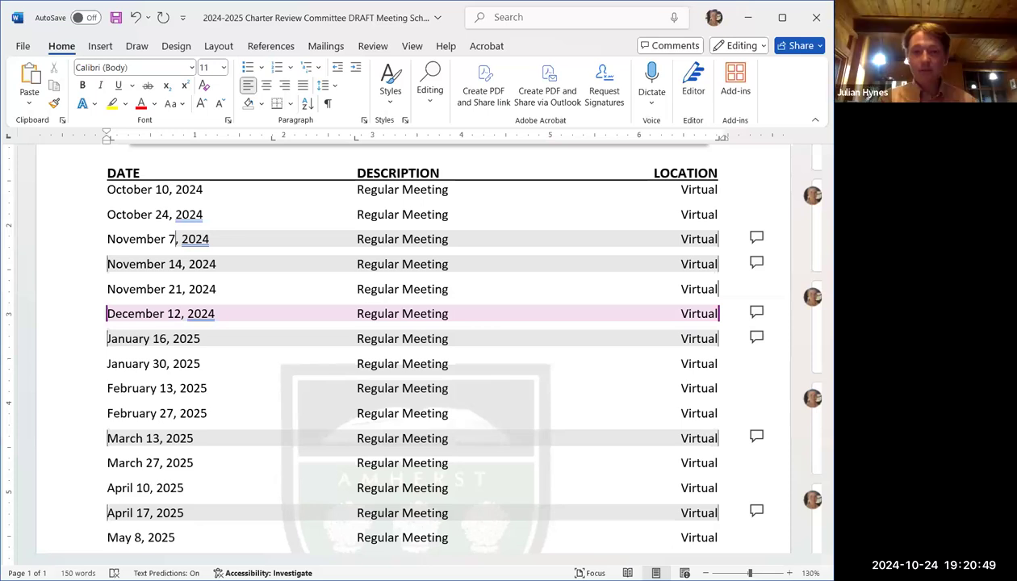
click(106, 267)
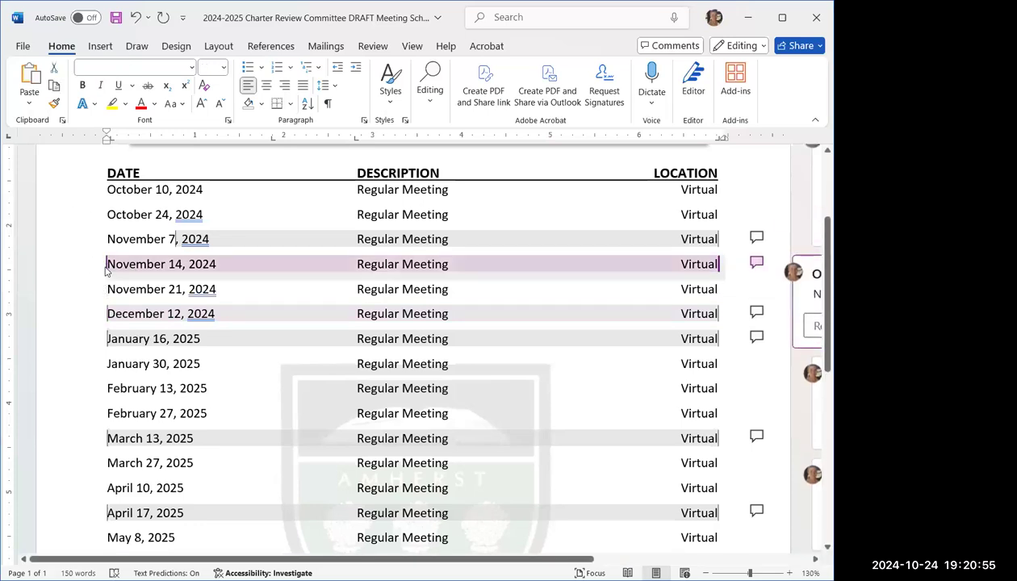
key(BackSpace)
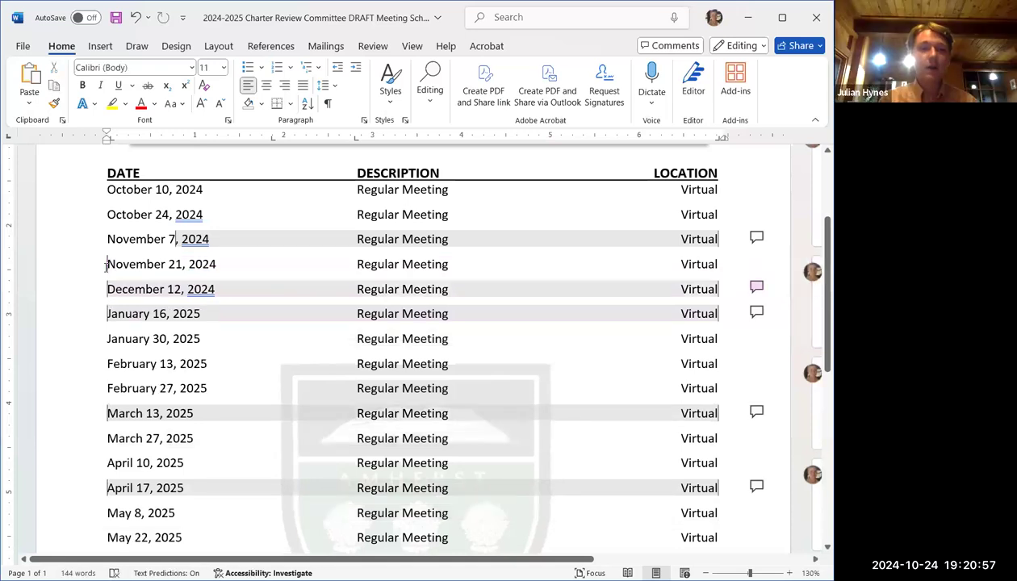